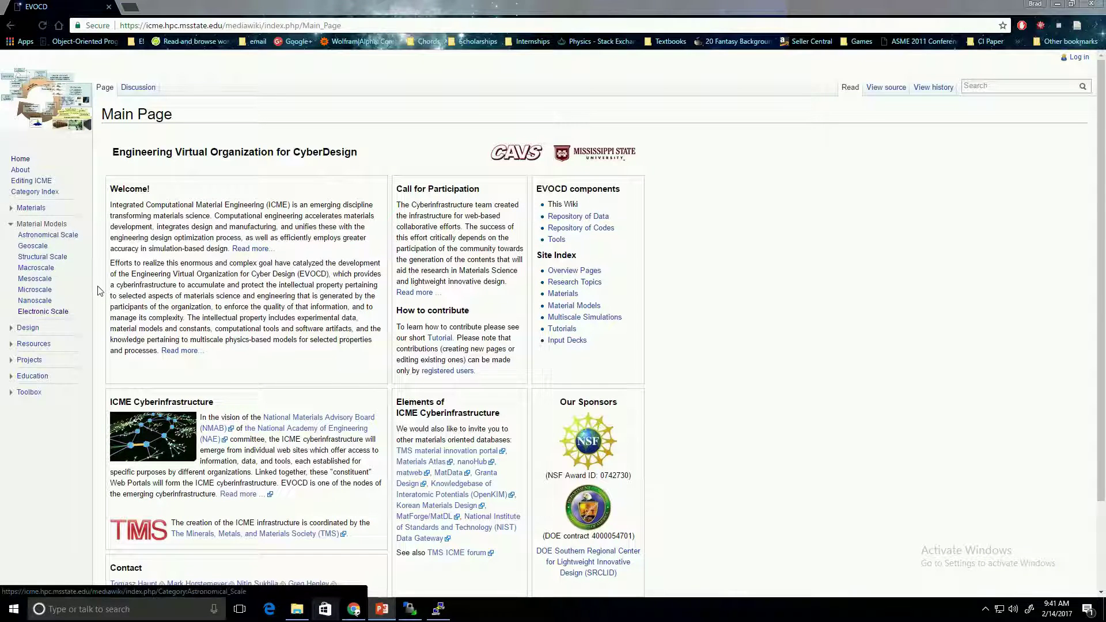
Open the Electronic Scale category page and scroll to its Material Models list of DFT codes.
click(52, 314)
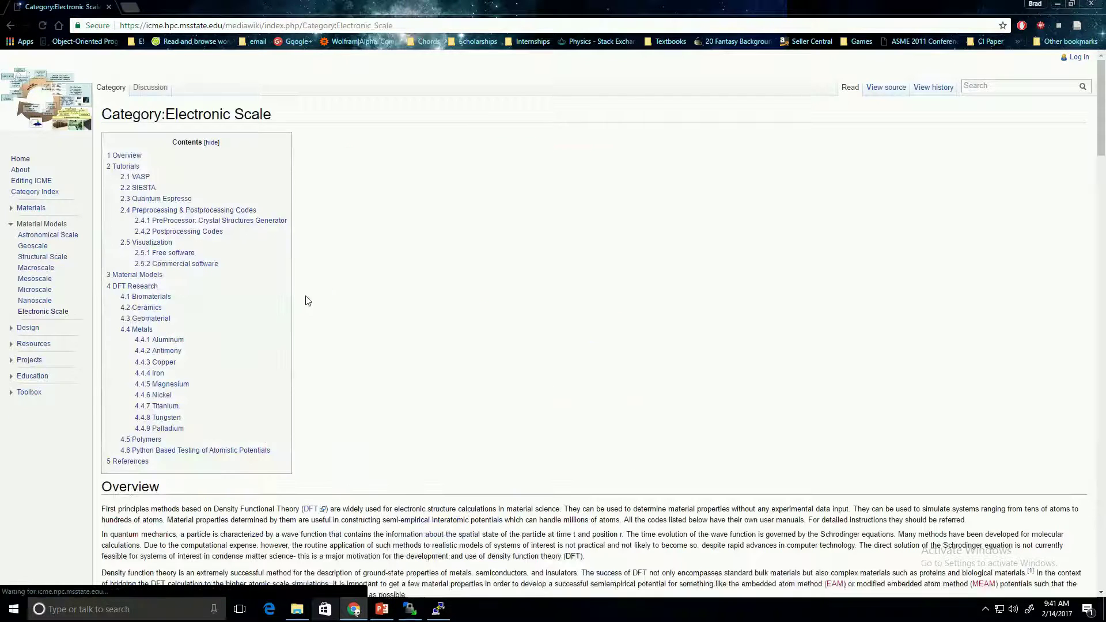
scroll(389, 303, down, 3)
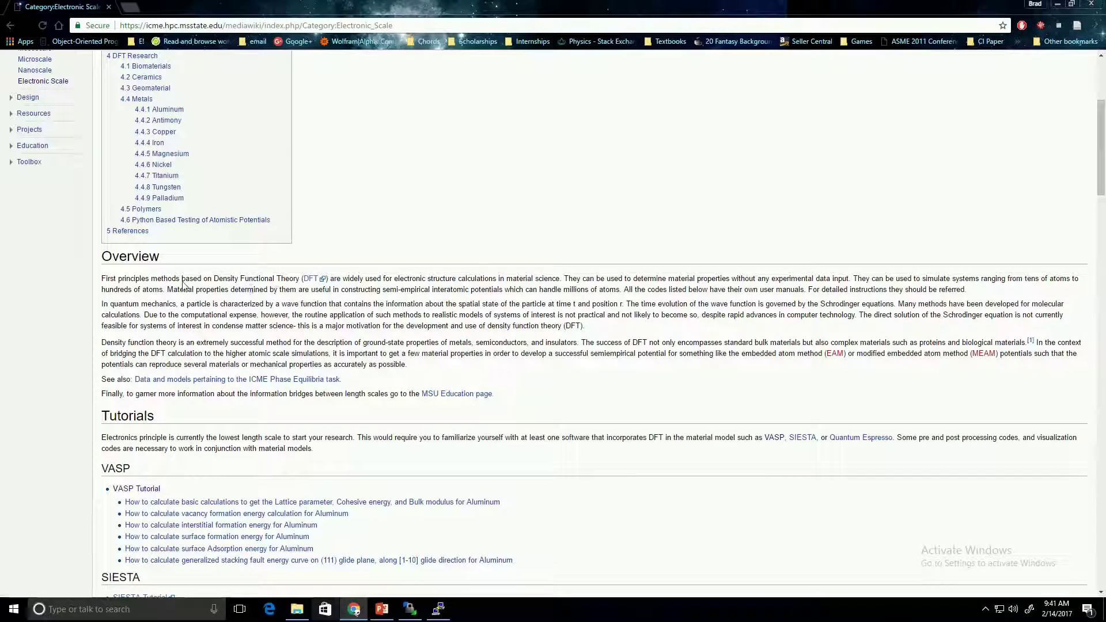
scroll(422, 303, down, 2)
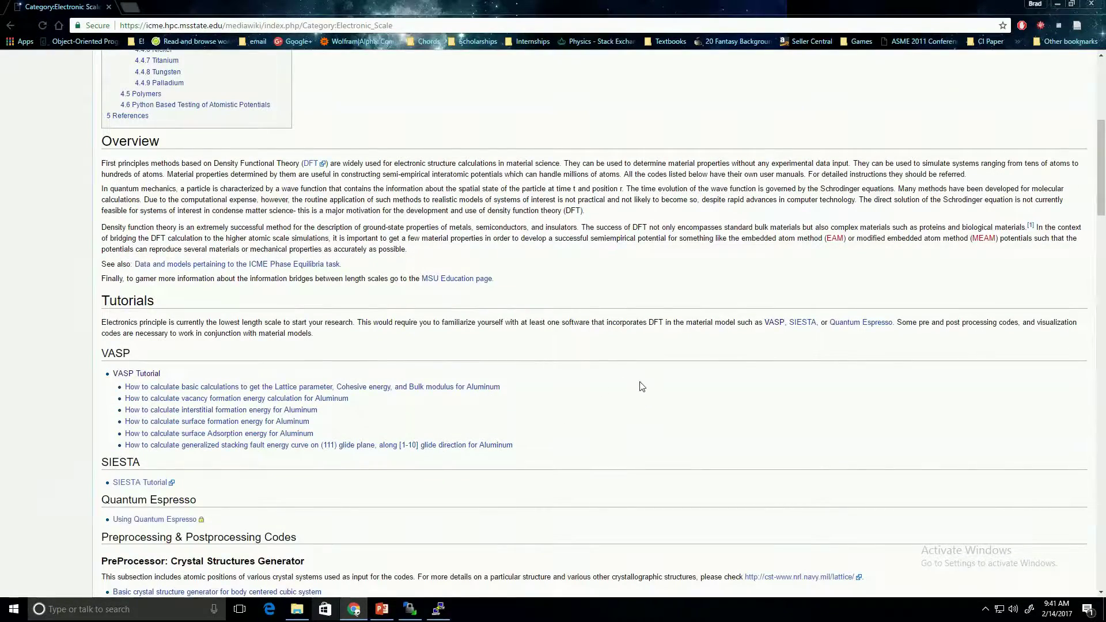
scroll(553, 381, down, 7)
scroll(553, 380, down, 4)
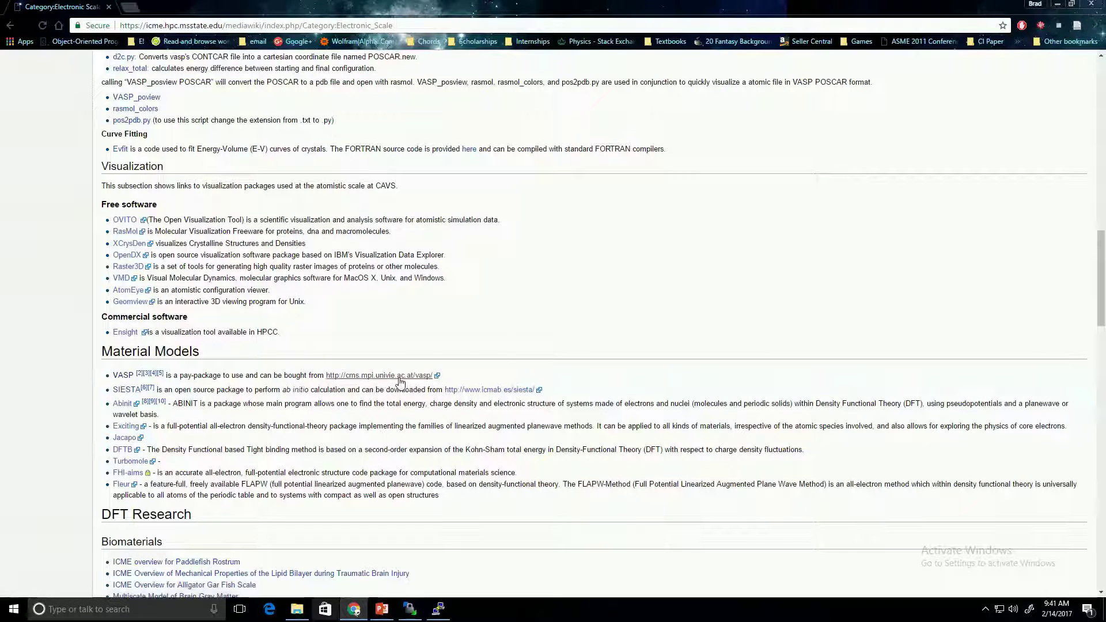
Open the Code: VASP page and scroll to the 'Workflow for running VASP @ CAVS' diagram.
click(123, 375)
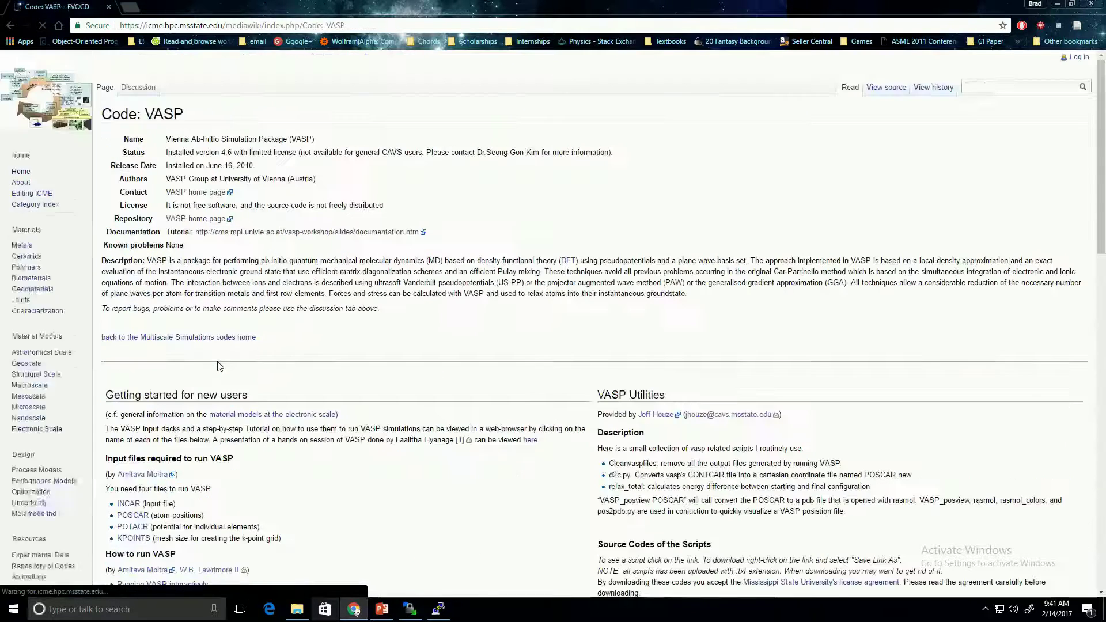
scroll(439, 343, down, 1)
scroll(439, 343, down, 2)
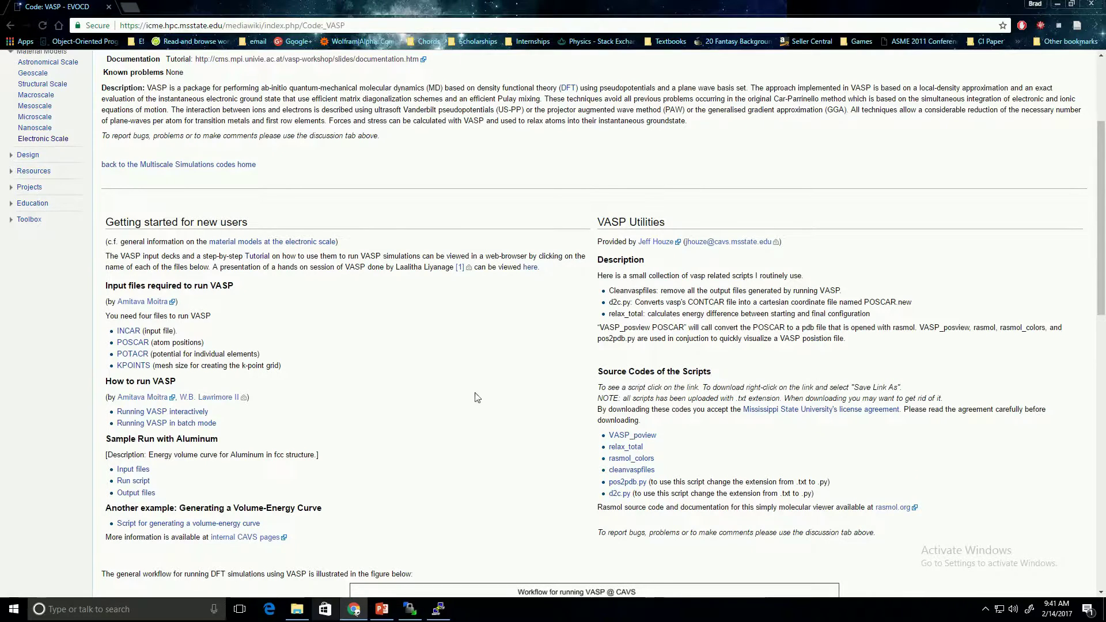
scroll(486, 332, down, 7)
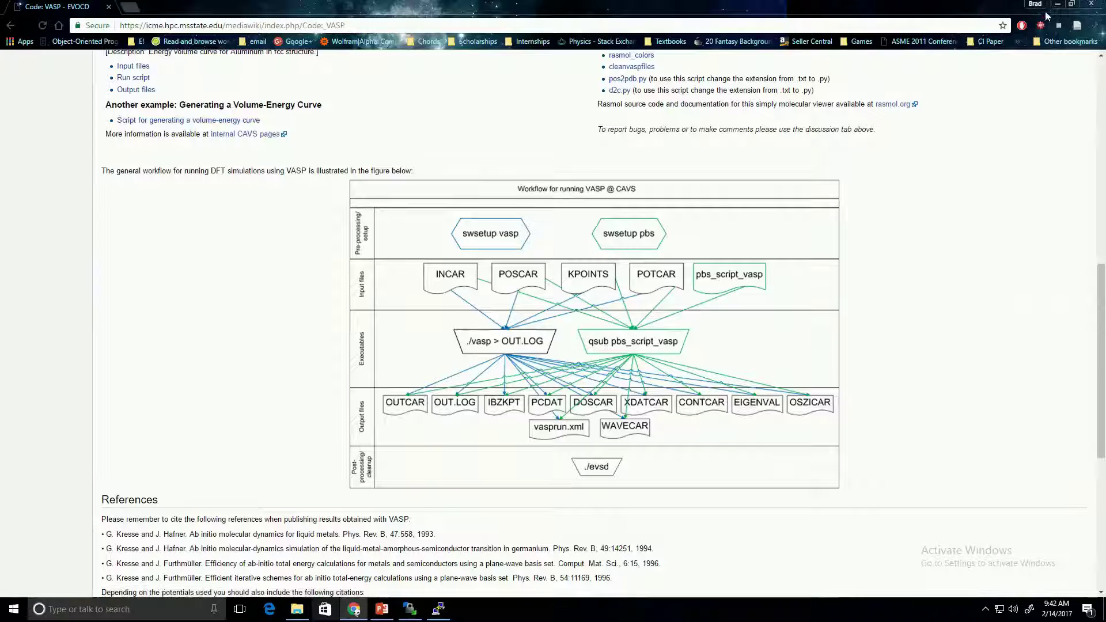
Minimize Chrome to bring WinSCP's VASP Tutorial folder into view.
click(1057, 5)
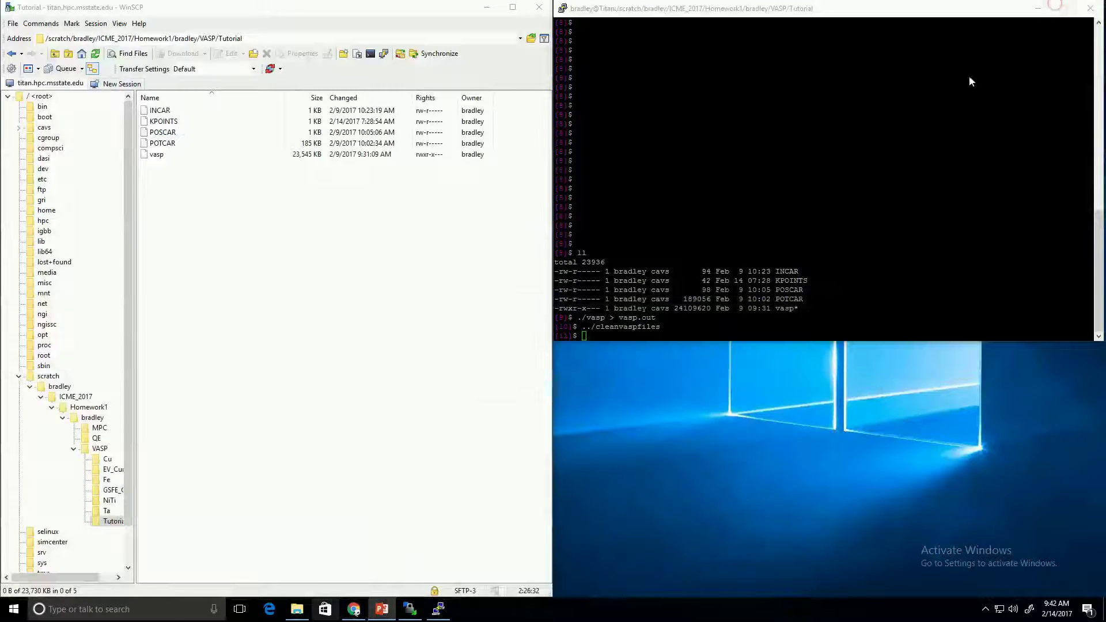
double_click(230, 143)
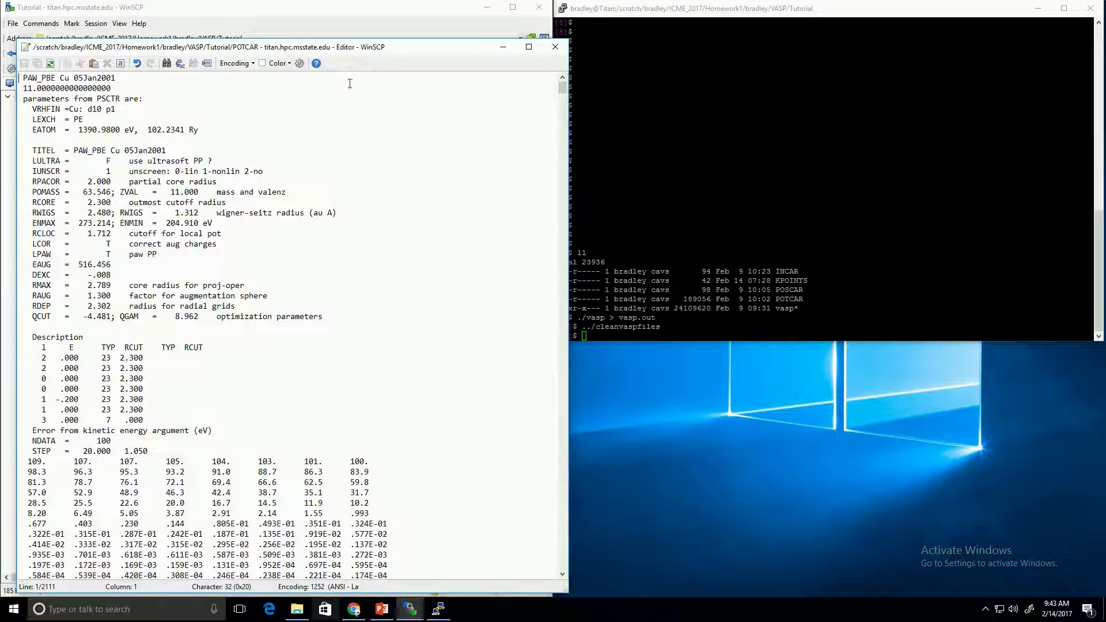
drag(356, 47, 388, 40)
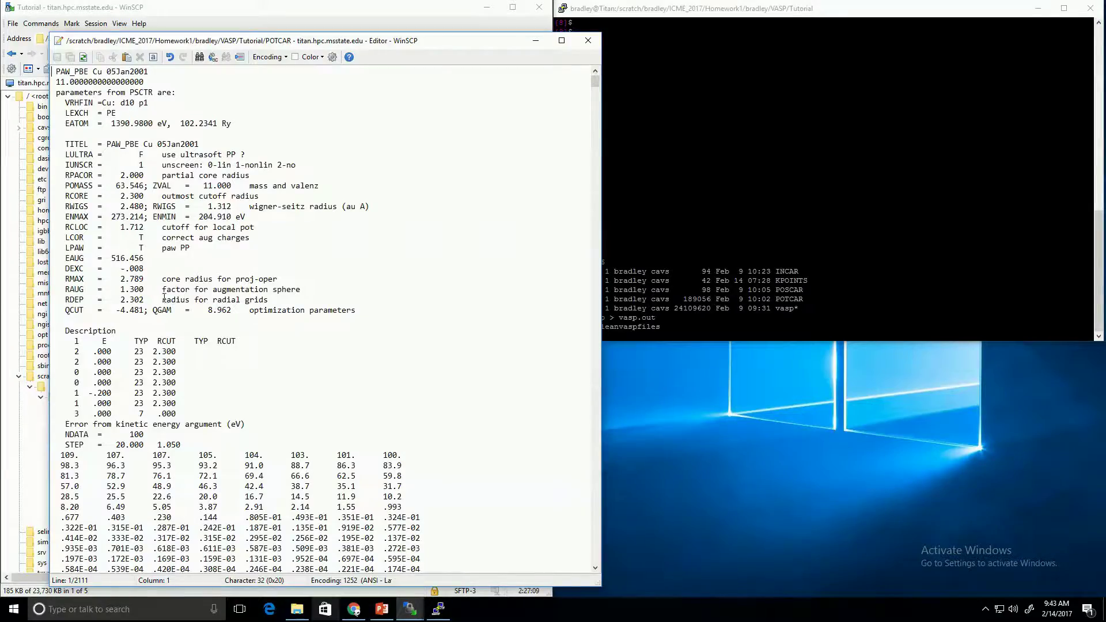
scroll(164, 298, down, 17)
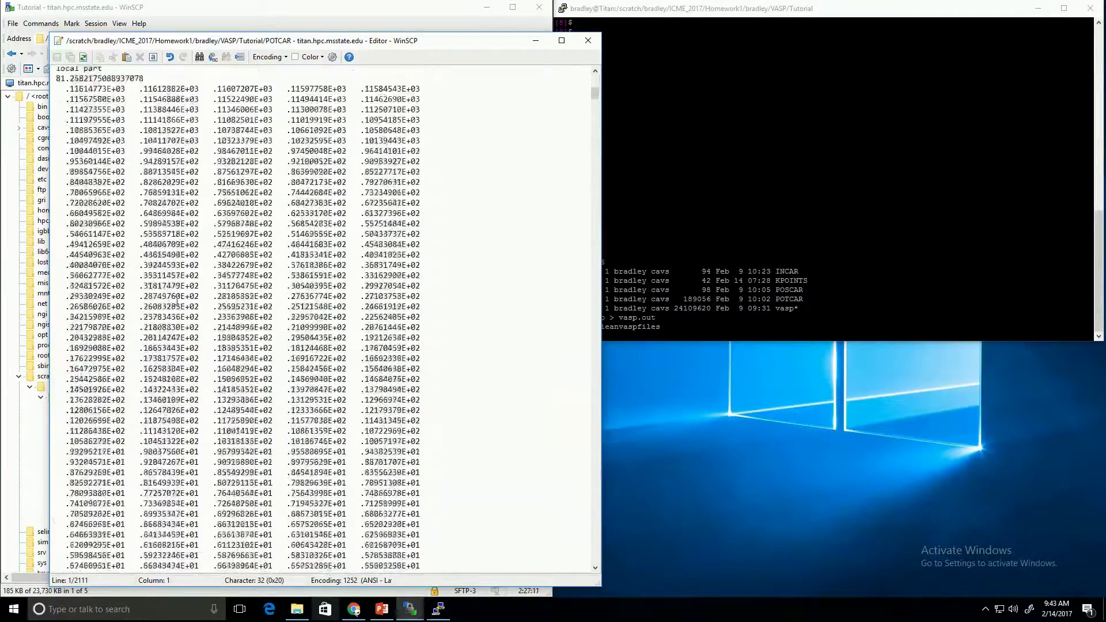
scroll(178, 300, down, 20)
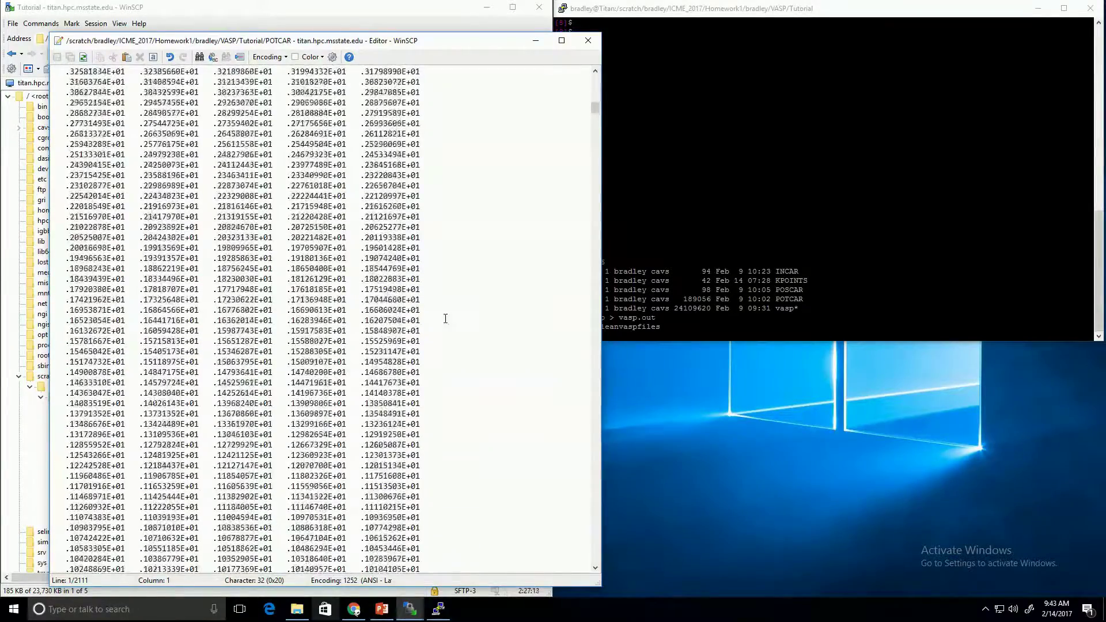
scroll(446, 319, up, 20)
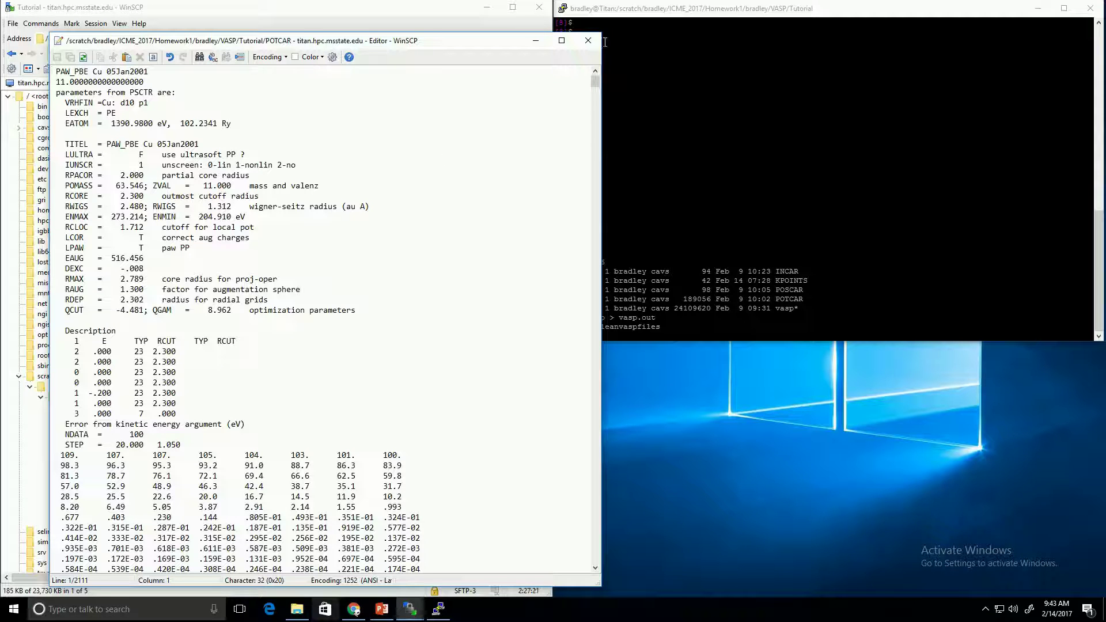
click(588, 41)
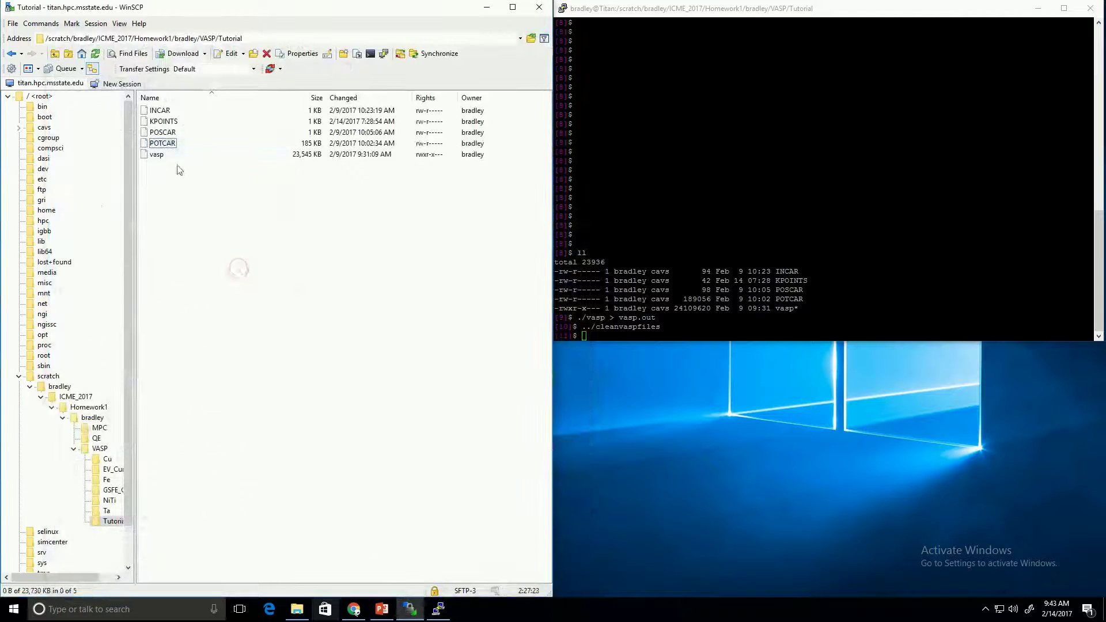
Open POSCAR and highlight its Cu FCC System title and lattice constant 3.61.
double_click(218, 133)
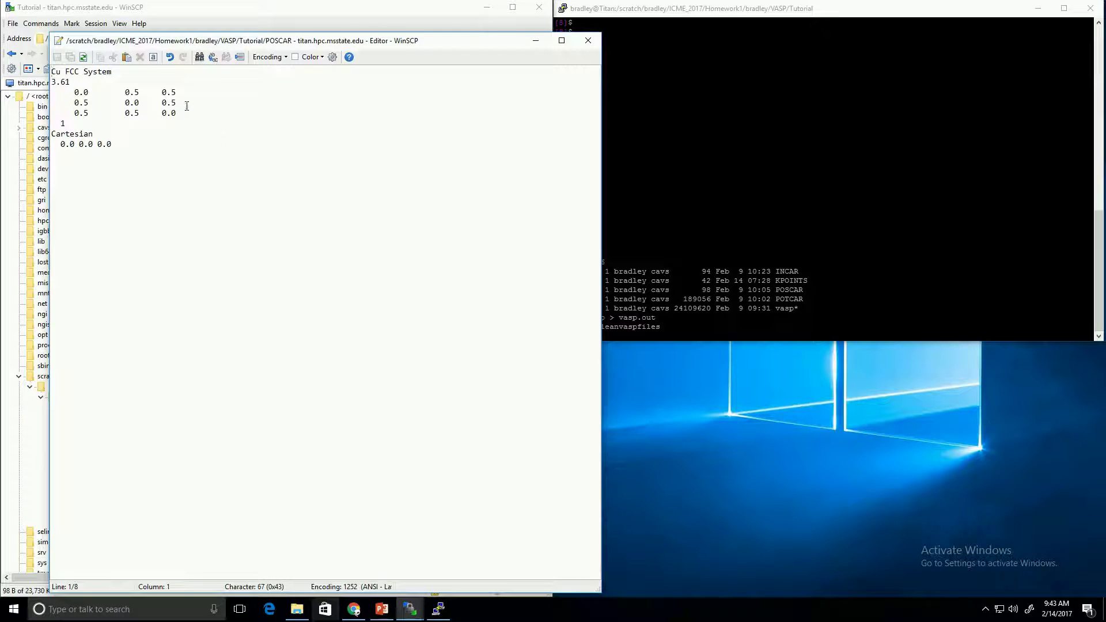
triple_click(128, 71)
click(131, 71)
click(75, 82)
drag(74, 82, 48, 86)
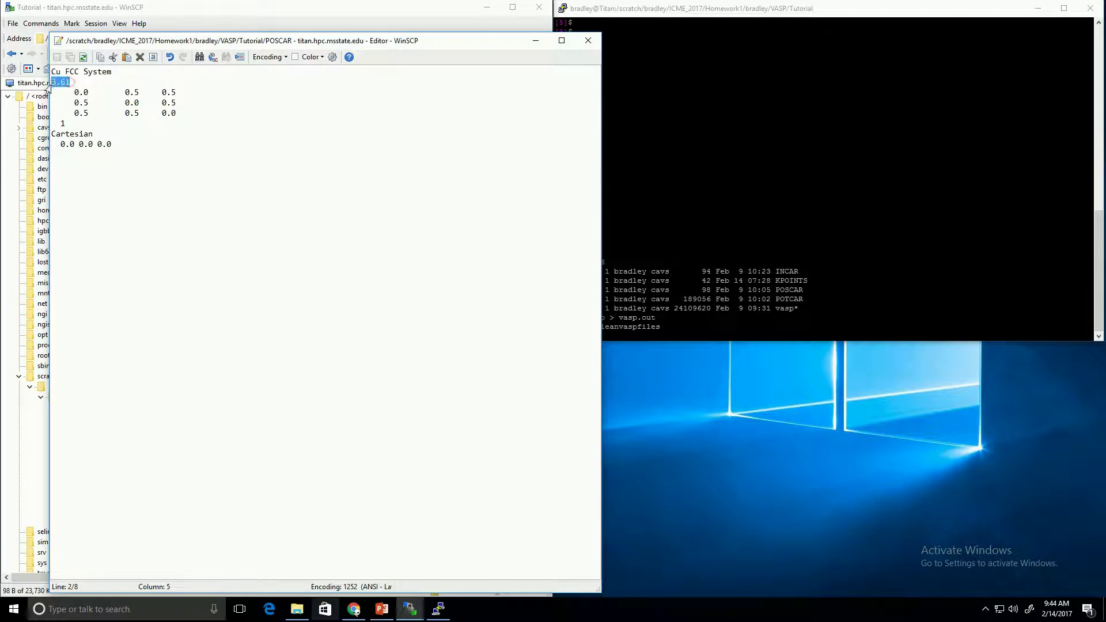
click(70, 82)
Highlight POSCAR's three lattice vector rows to review them.
drag(171, 113, 50, 90)
click(193, 92)
drag(70, 92, 186, 112)
click(198, 104)
drag(185, 113, 52, 102)
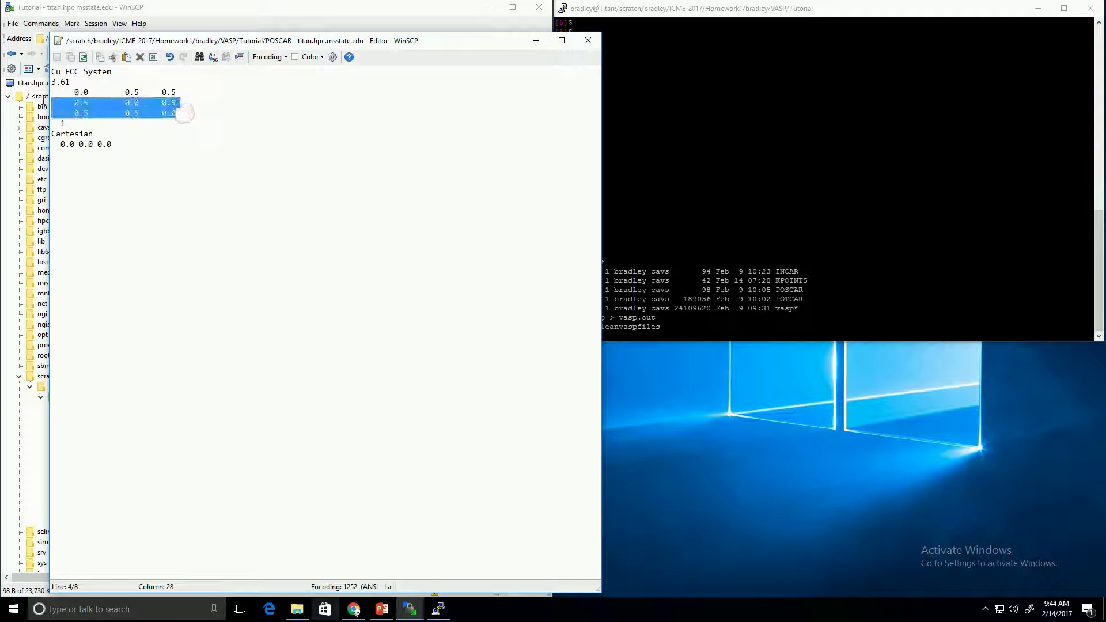
click(65, 83)
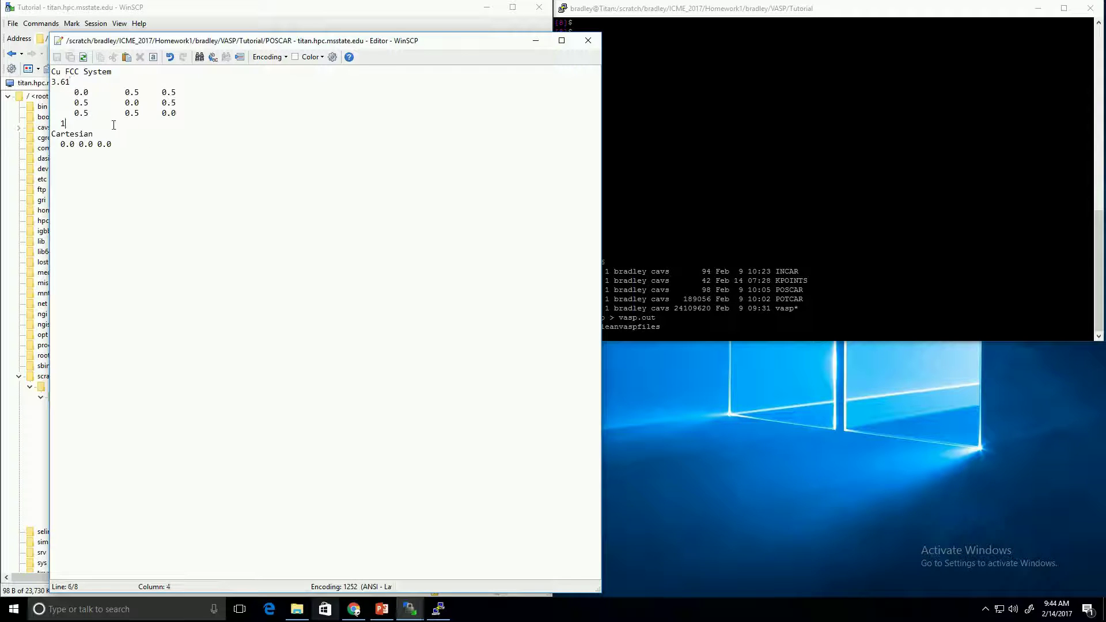
Review the atom count 1, the Cartesian line and the atom position 0.0 0.0 0.0.
click(147, 127)
click(139, 134)
click(128, 144)
triple_click(117, 145)
click(121, 146)
key(Up)
key(Up)
key(Up)
key(Up)
key(Up)
key(Up)
key(Down)
key(Down)
key(Down)
key(Down)
key(Down)
key(Down)
click(120, 133)
Compare the lattice vectors 0.0 0.5 0.5 and 0.5 0.0 0.5 with the atom coordinates.
drag(180, 114, 53, 92)
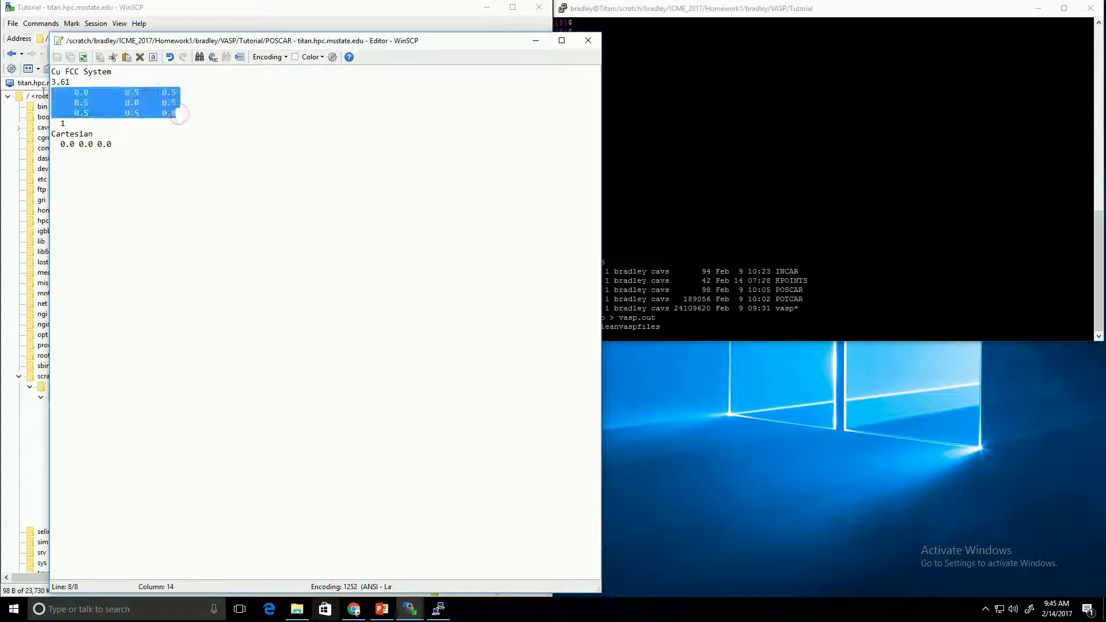
click(116, 150)
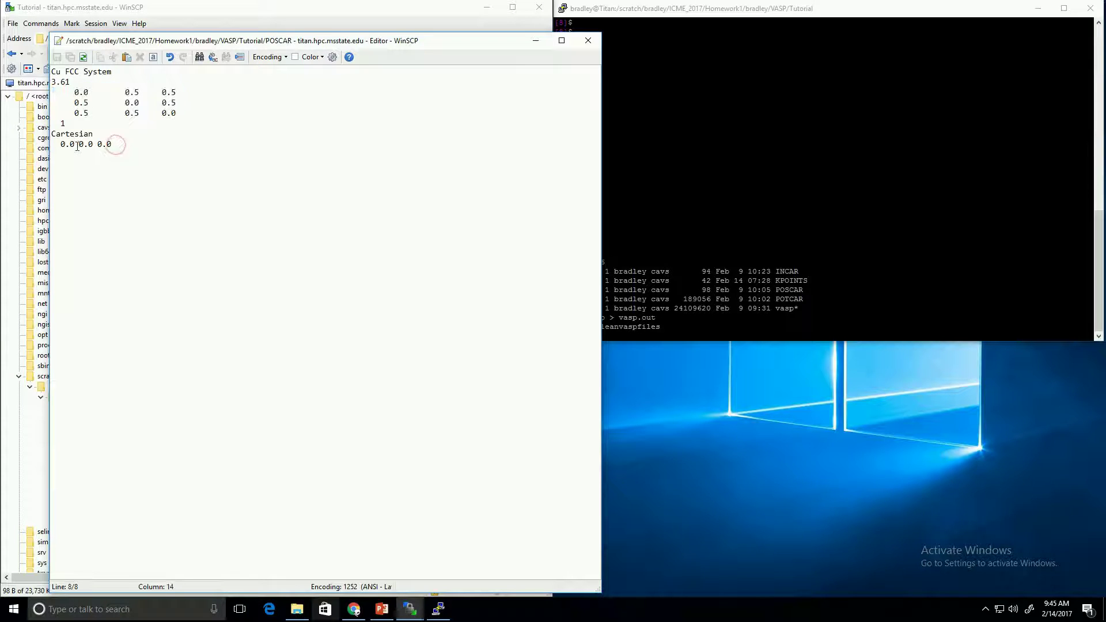
drag(76, 144, 60, 145)
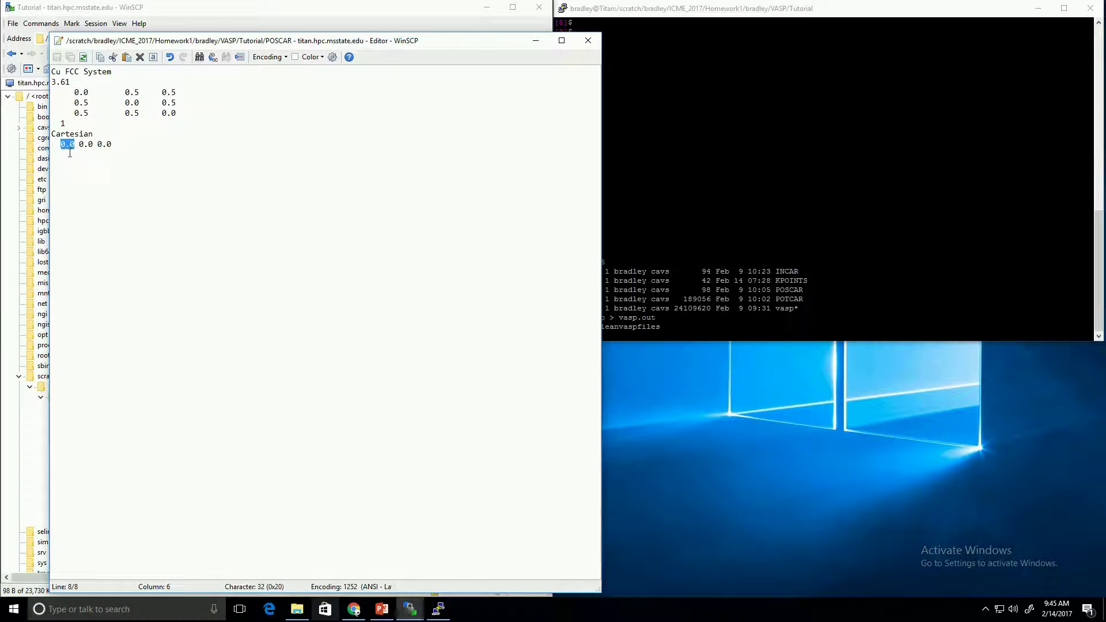
drag(69, 92, 186, 90)
drag(93, 144, 79, 145)
drag(70, 102, 181, 102)
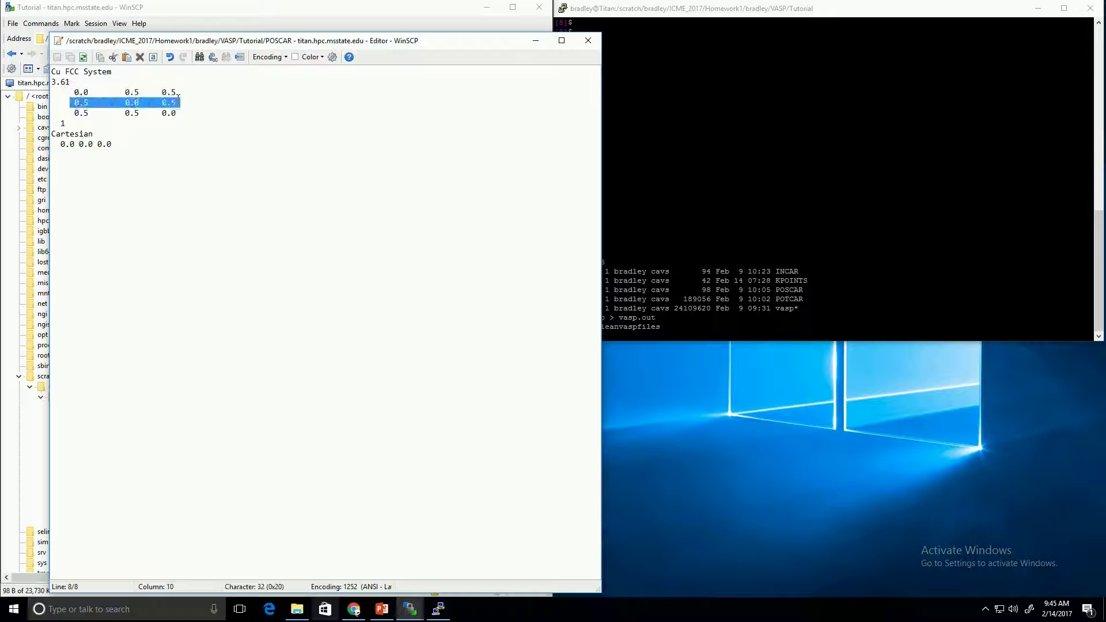
click(128, 146)
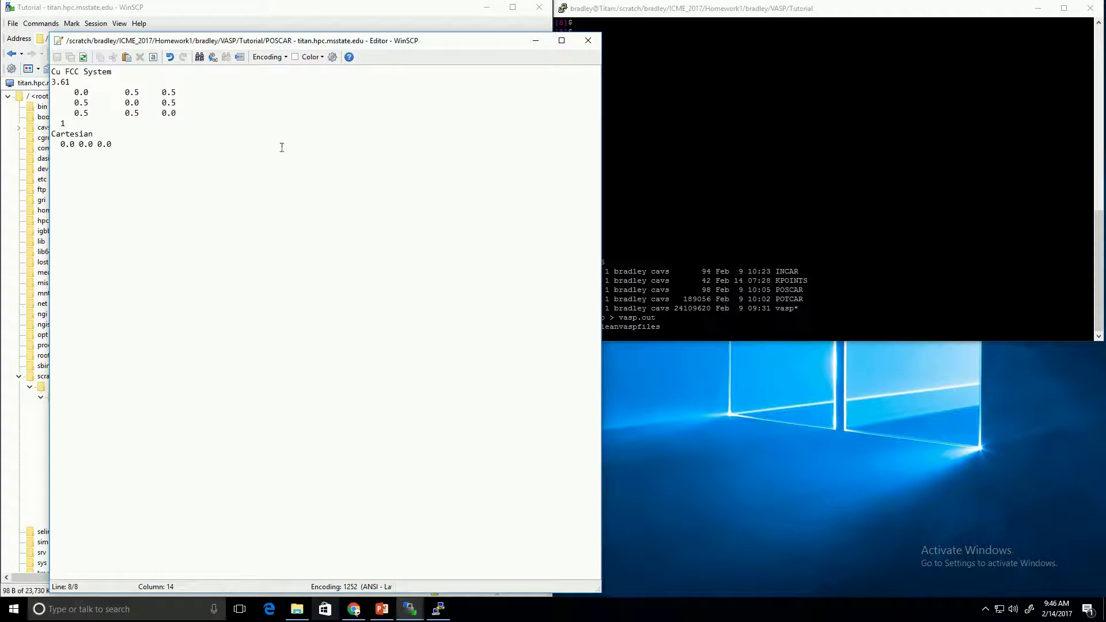
Close POSCAR and open INCAR from the Tutorial folder.
click(591, 41)
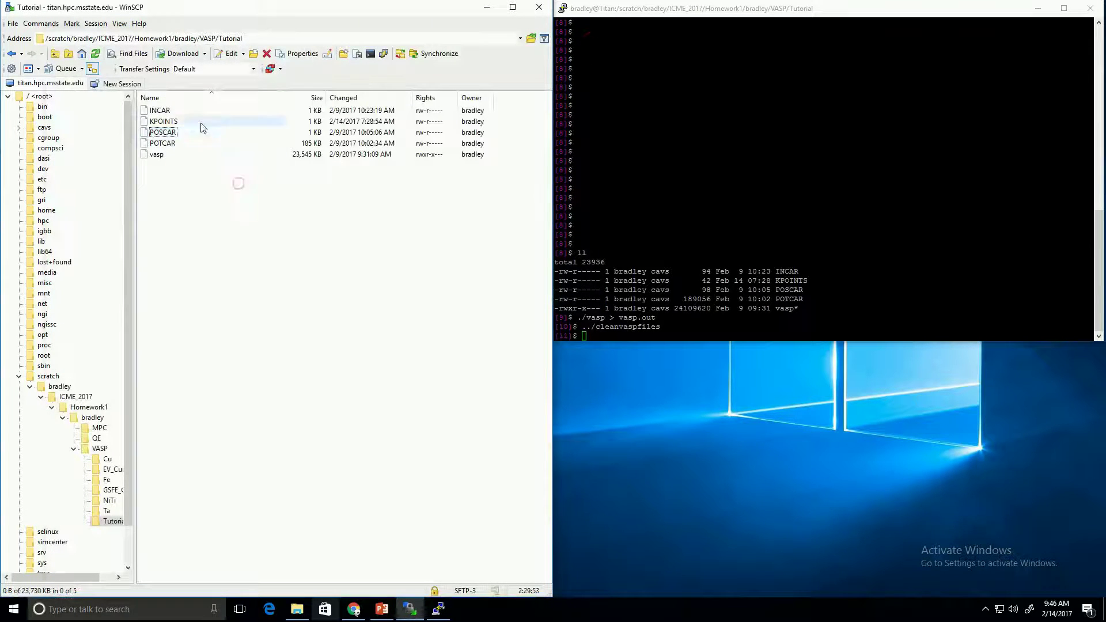
click(183, 110)
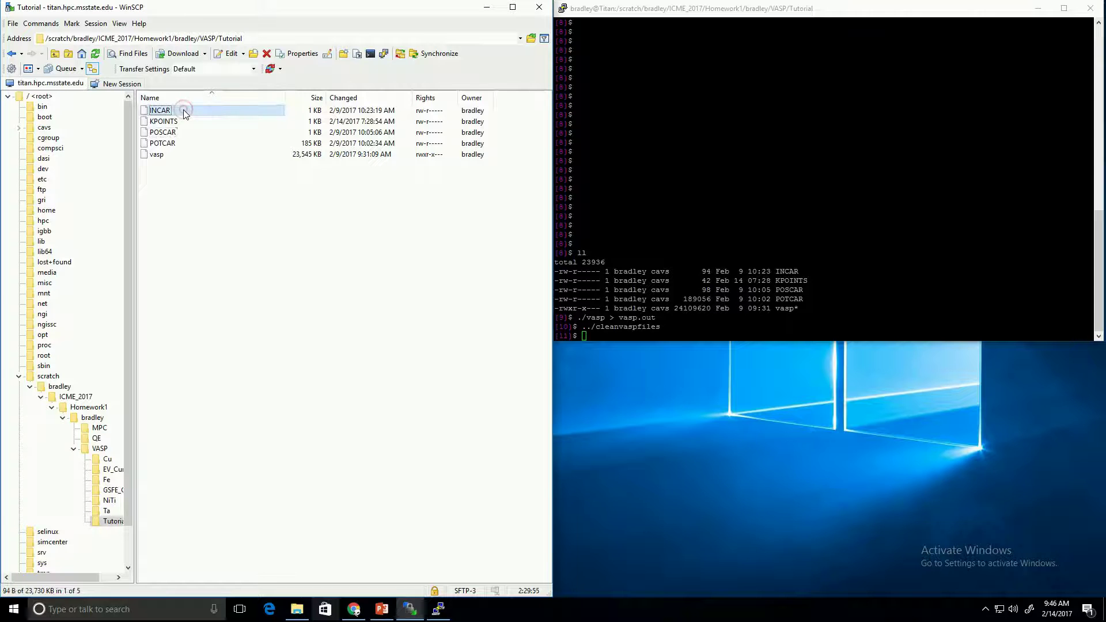
double_click(183, 110)
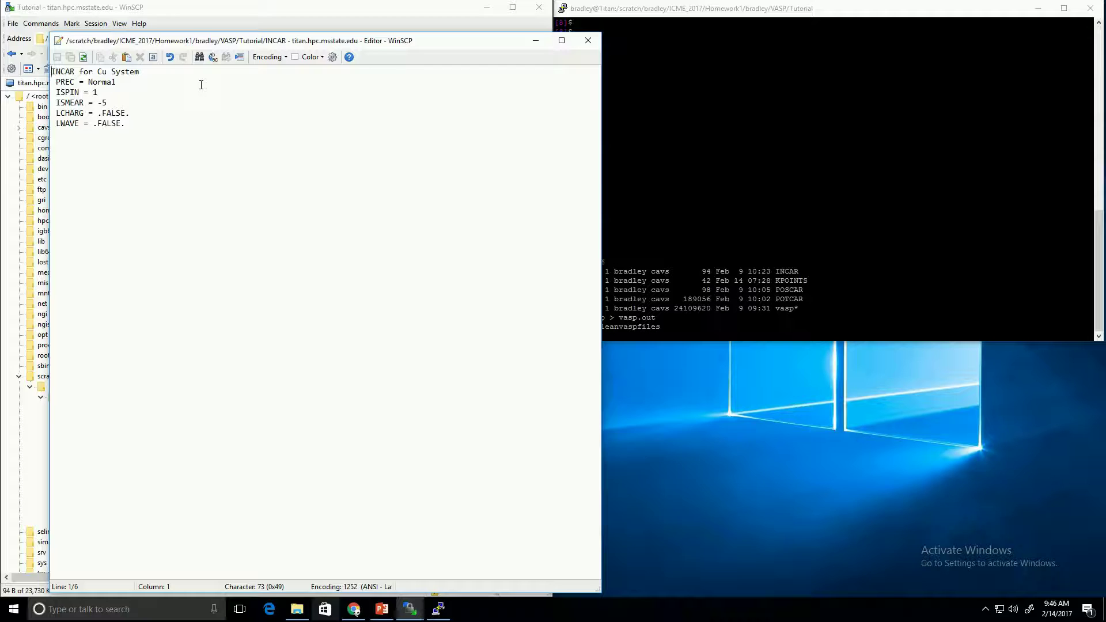
drag(141, 126, 37, 81)
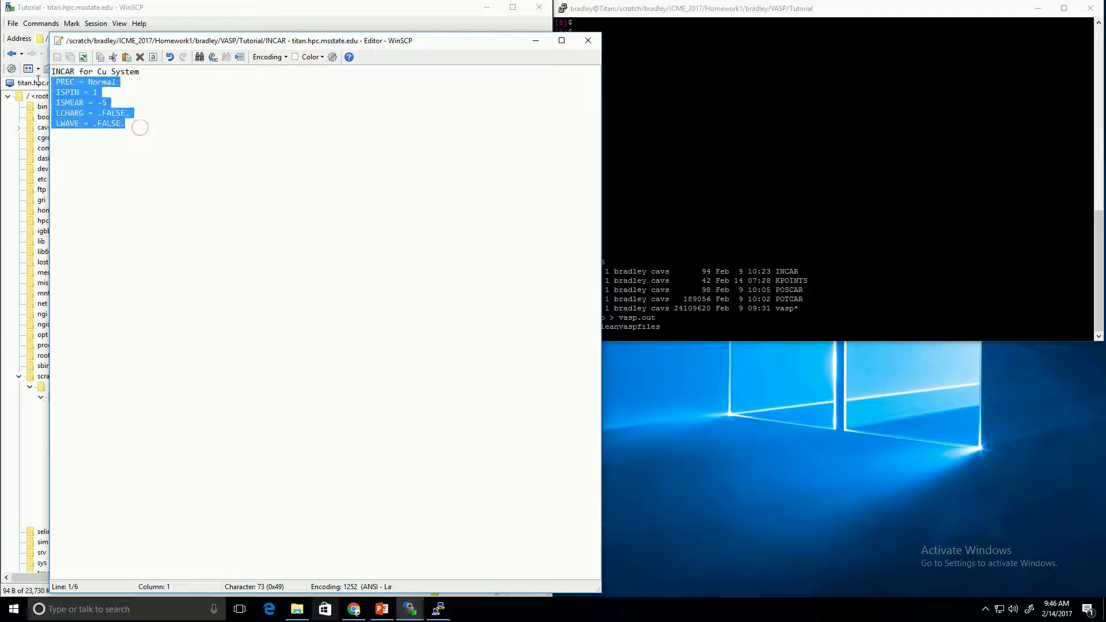
click(160, 122)
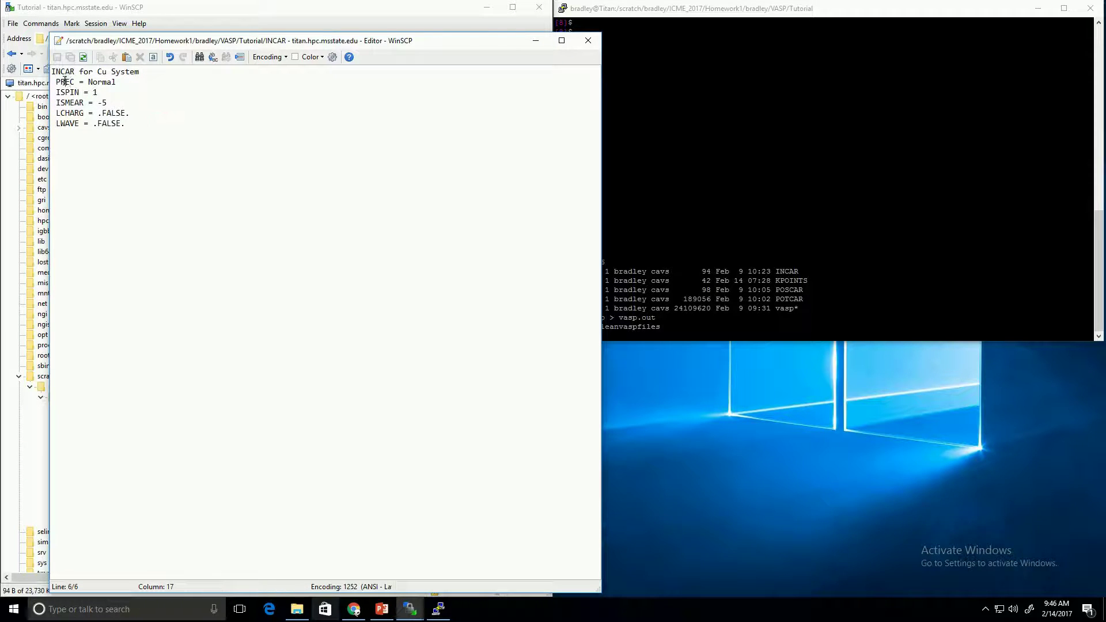
click(135, 80)
click(61, 83)
click(116, 84)
click(138, 115)
click(588, 41)
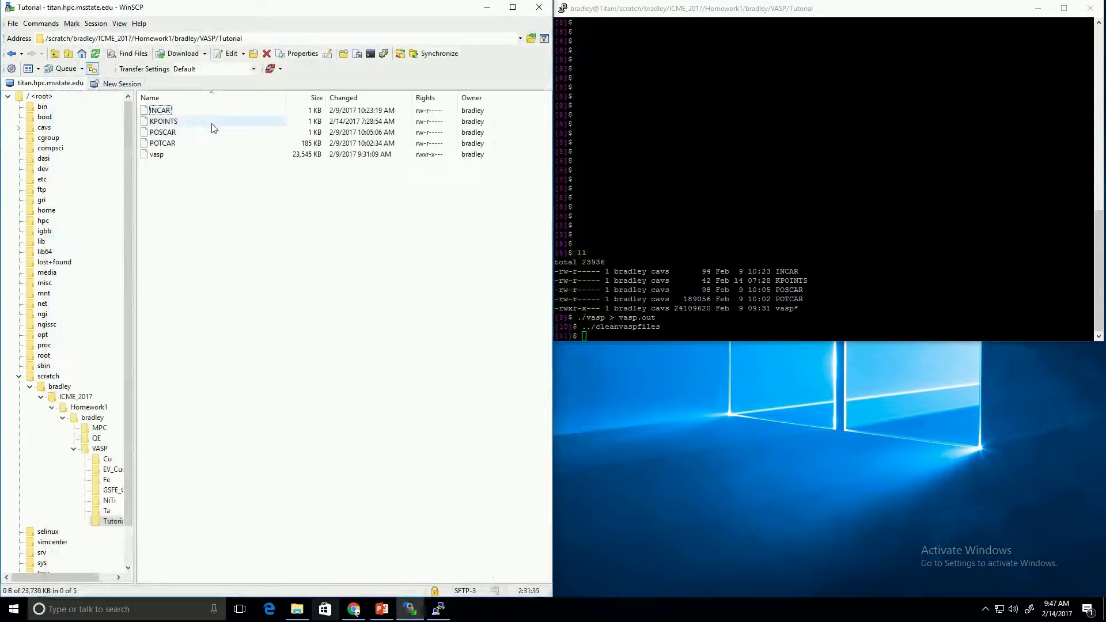
Open KPOINTS and move down to its mesh line.
double_click(212, 122)
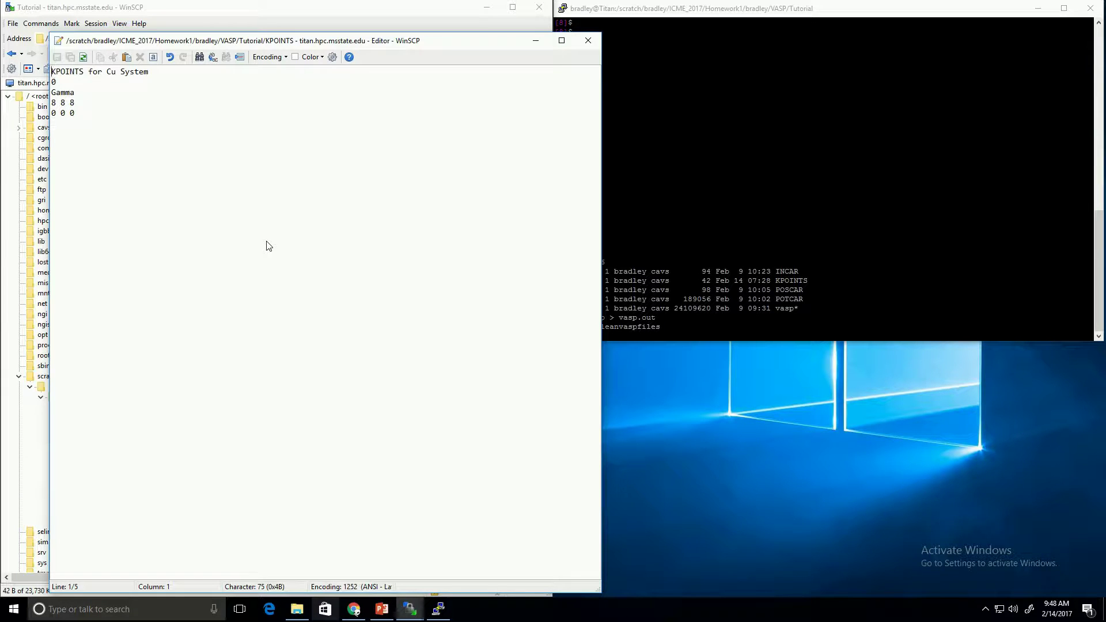
click(94, 82)
key(Down)
Highlight the 8 8 8 mesh and 0 0 0 shift, then close KPOINTS.
drag(75, 103, 52, 104)
click(56, 104)
click(79, 102)
click(101, 104)
click(111, 114)
click(588, 40)
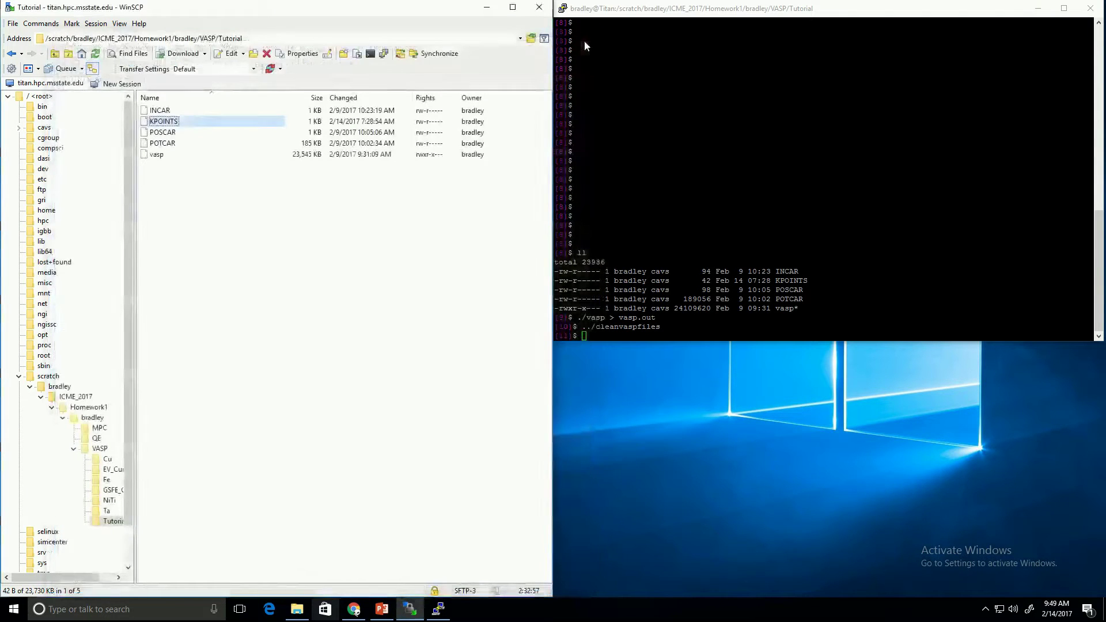
In PuTTY, list the directory with ll and start ./vasp > vasp.out.
click(258, 197)
click(203, 156)
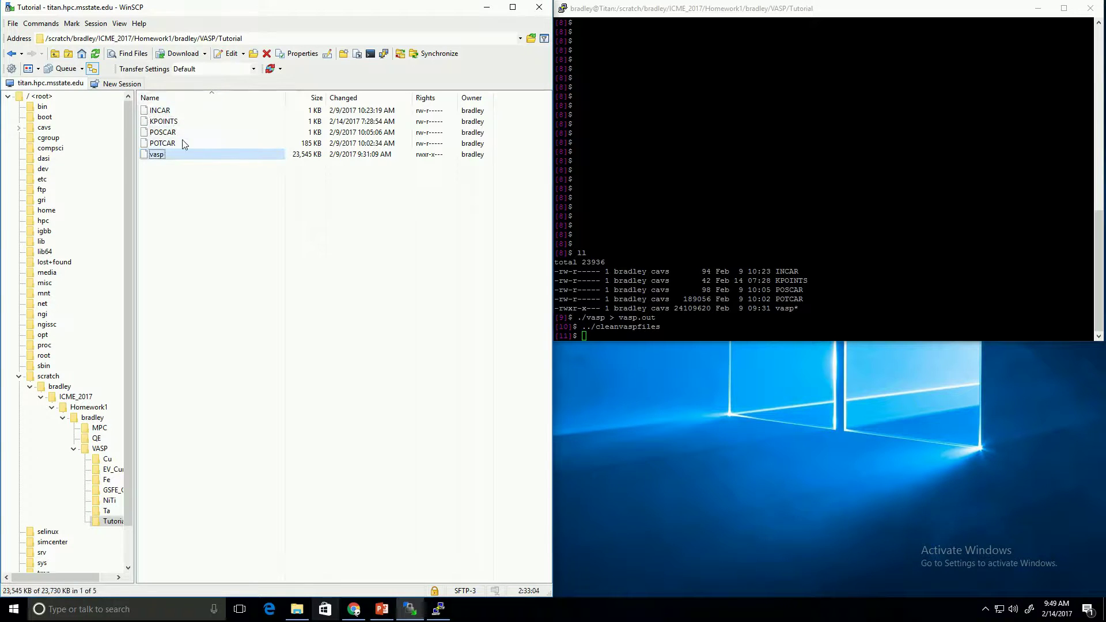
click(721, 249)
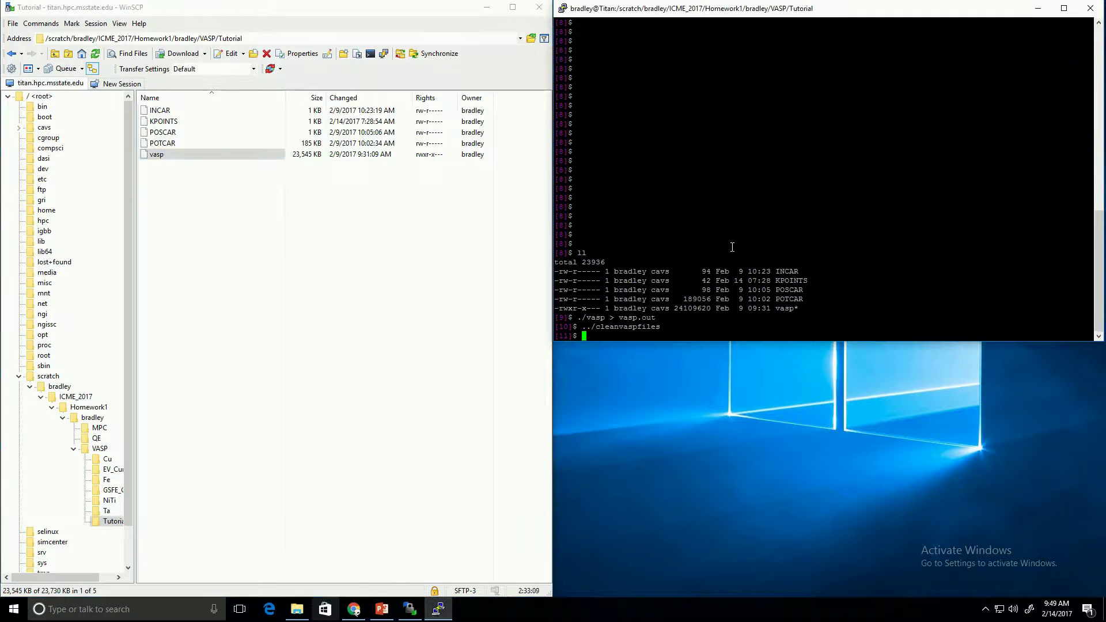
text(ll)
key(Return)
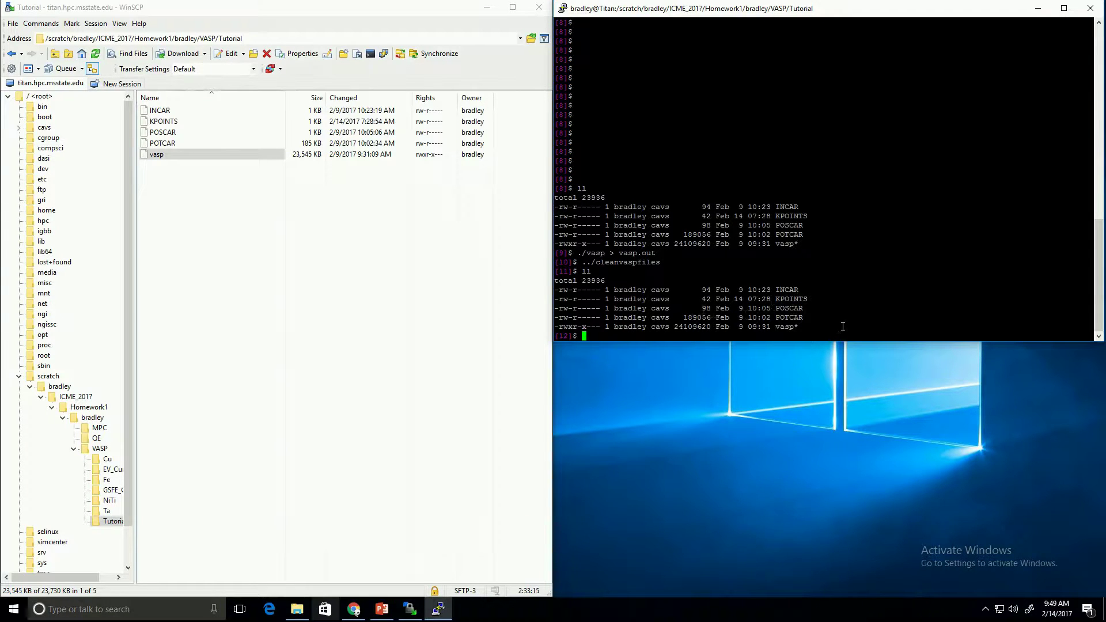
text(./vasp > vasp.out)
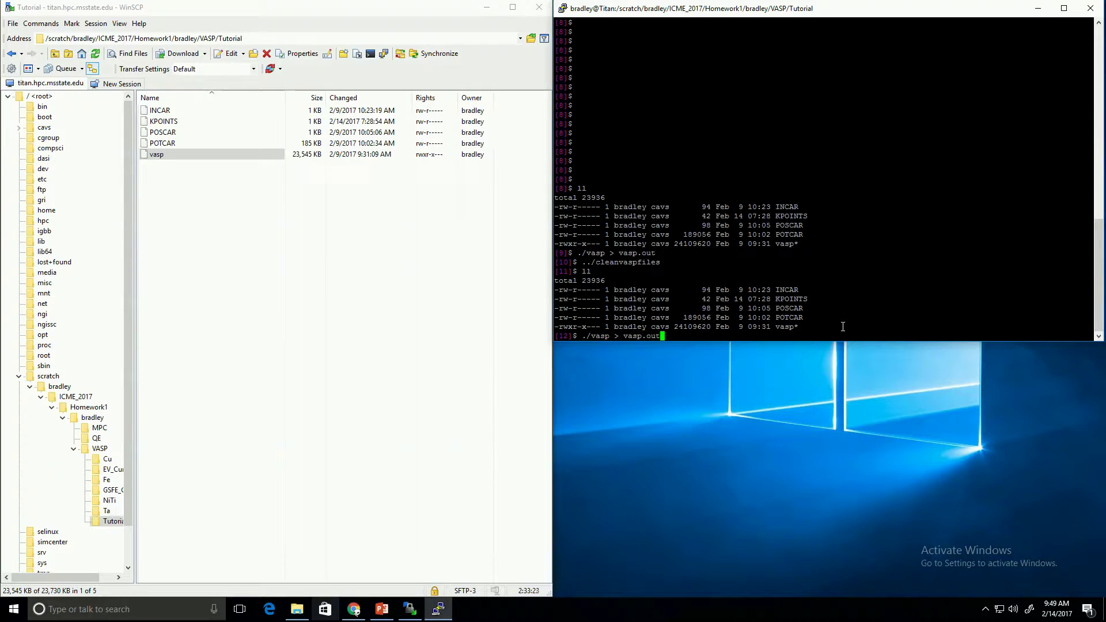
key(Return)
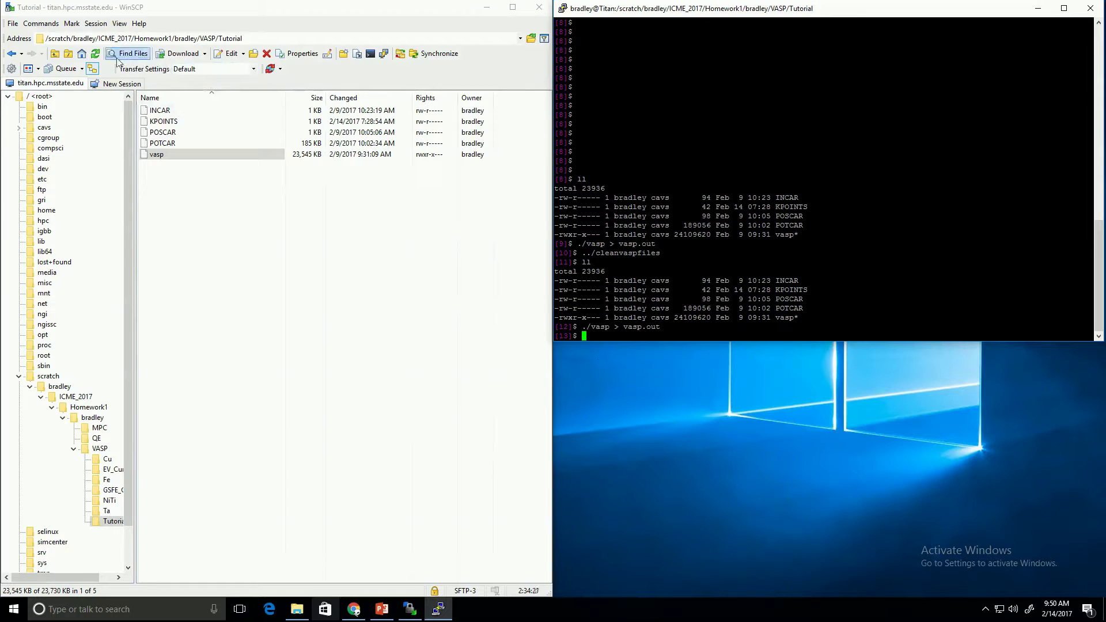
After the VASP run finishes, return to WinSCP's refreshed folder with the output files.
click(95, 53)
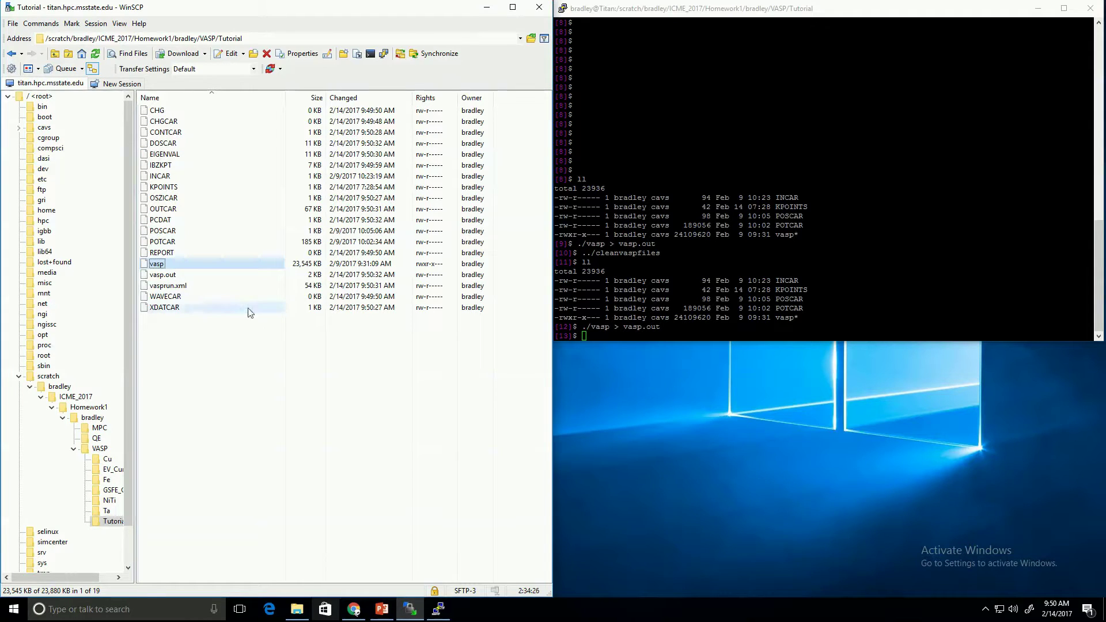
Open vasp.out to check the E0 energy, close it, and select OSZICAR.
click(176, 275)
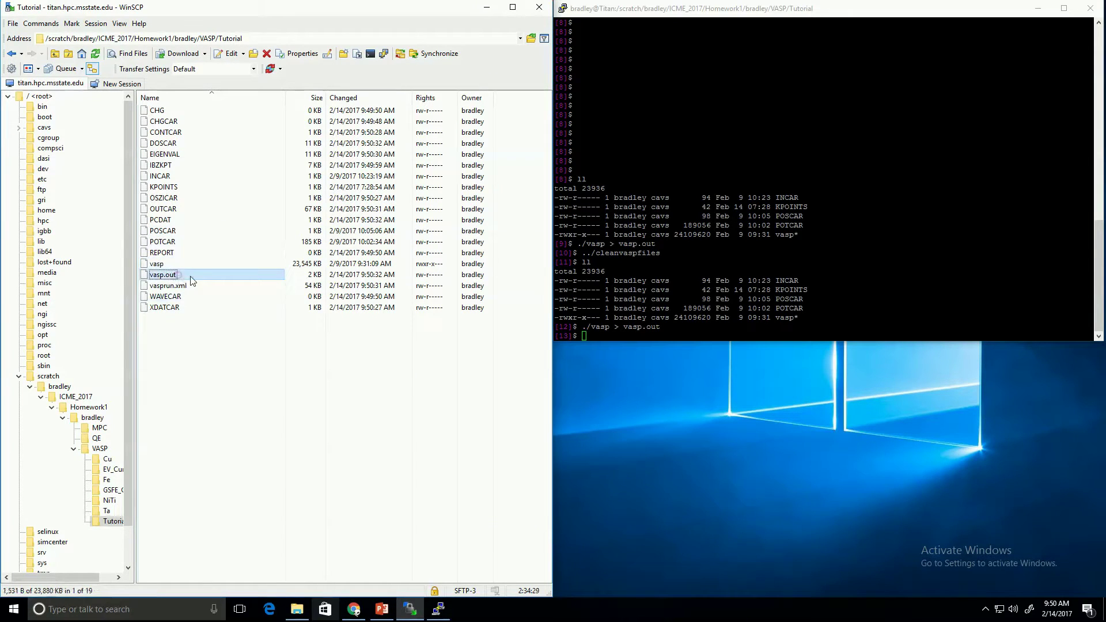
double_click(220, 275)
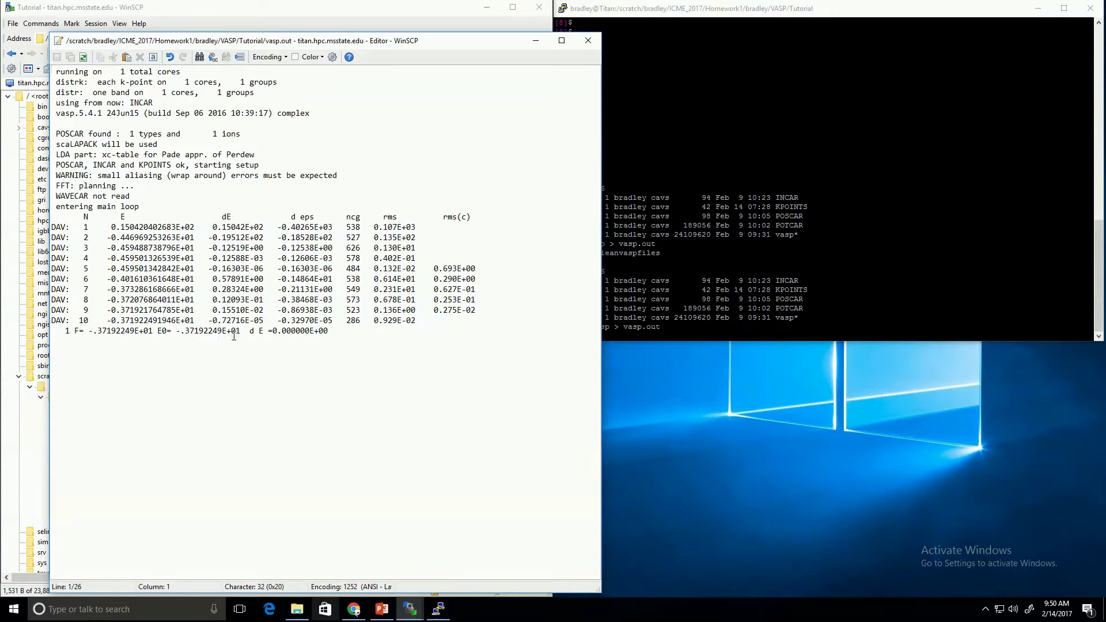
drag(244, 330, 175, 331)
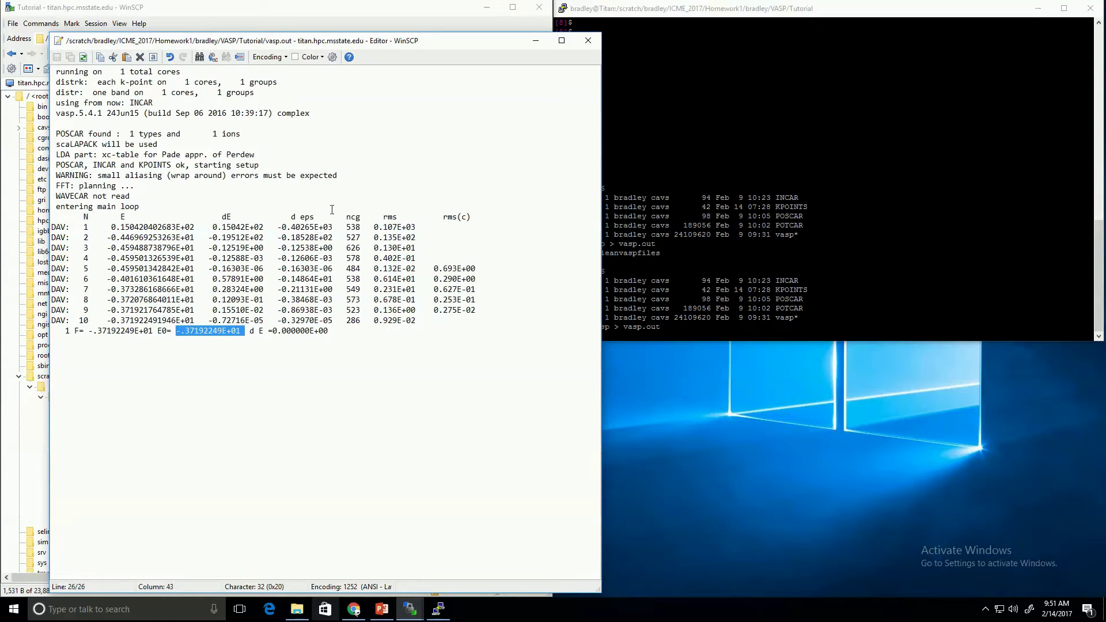
click(591, 47)
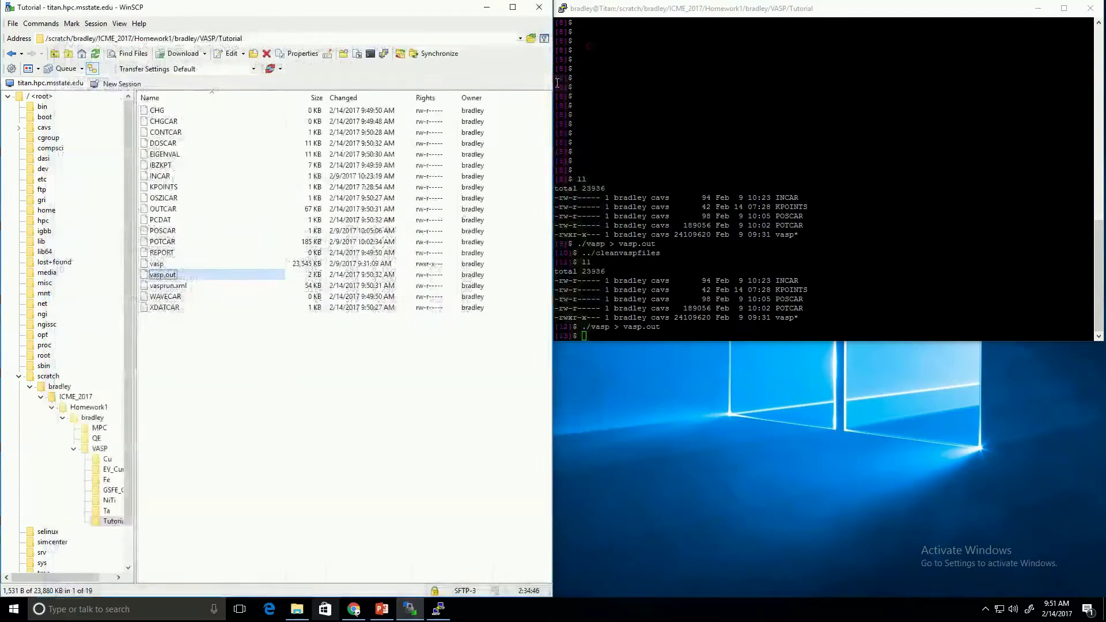
click(189, 197)
Open OSZICAR and highlight the converged energy E0 = -.37192249E+01.
double_click(189, 198)
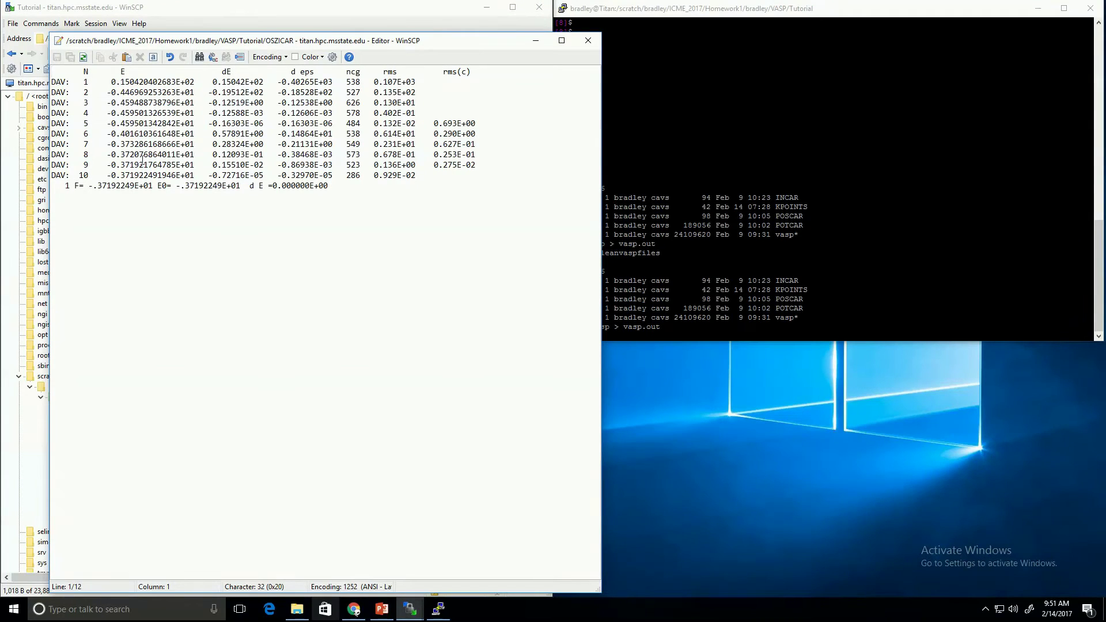
double_click(236, 185)
click(185, 196)
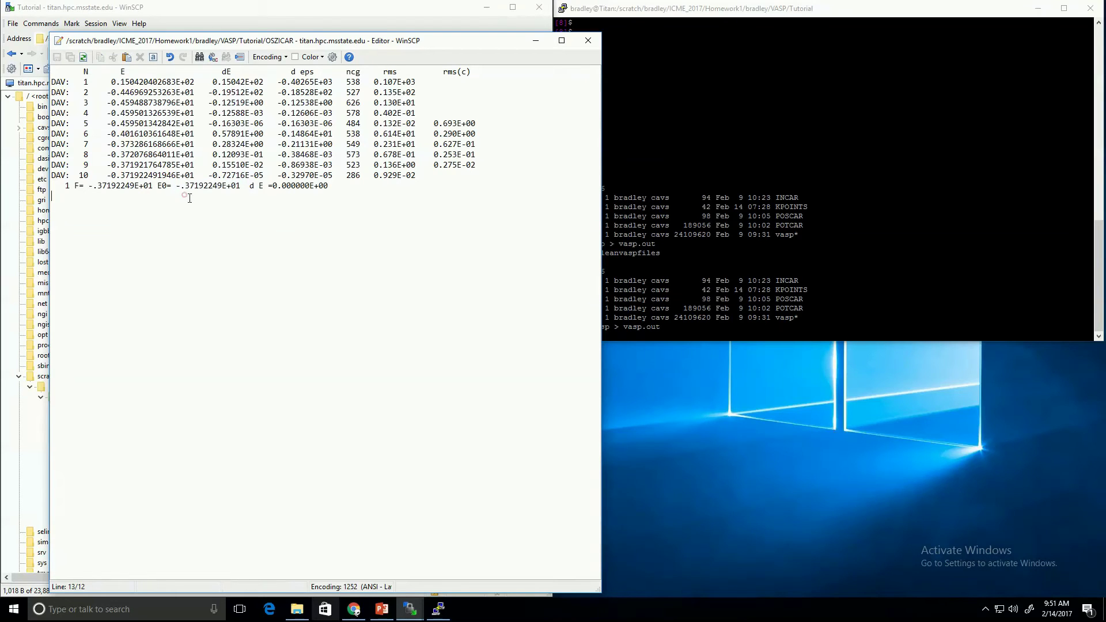